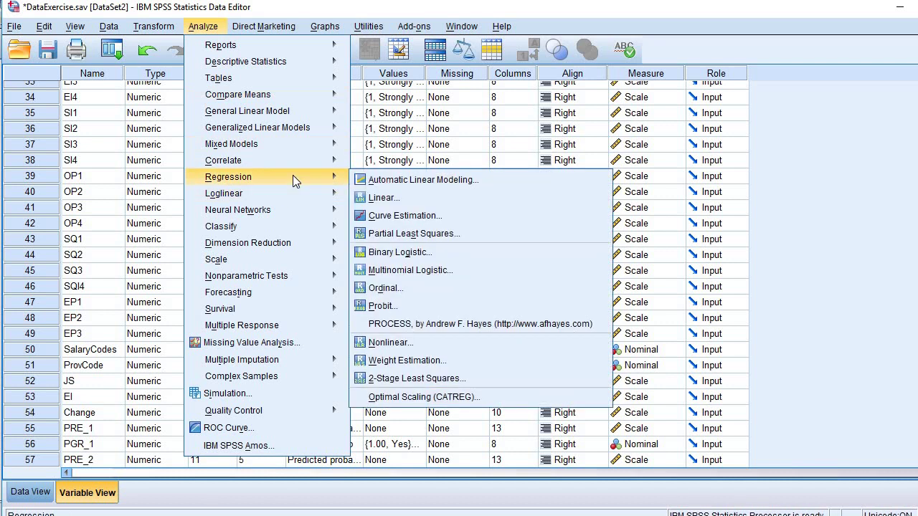
Open PROCESS and make EP the Outcome Variable (Y).
{"action": "left_click", "coordinate": [426, 324]}
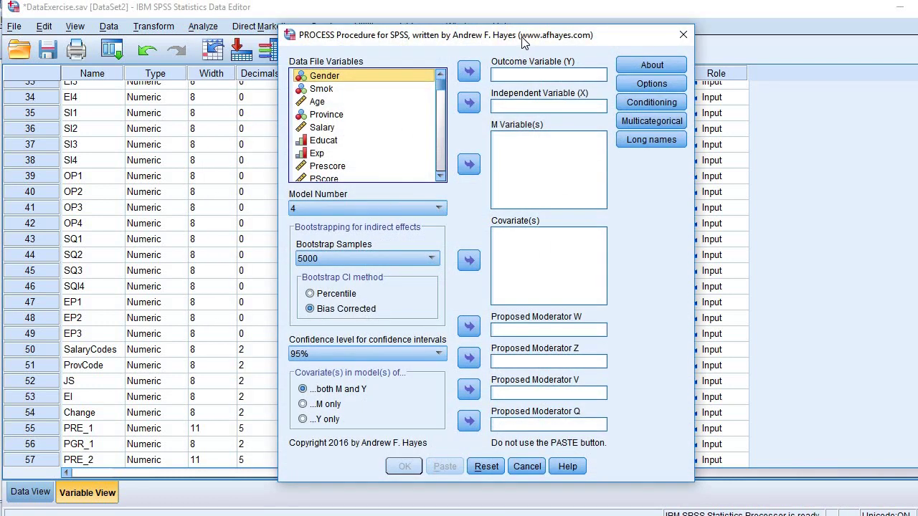
{"action": "left_click_drag", "start_coordinate": [523, 42], "coordinate": [456, 24]}
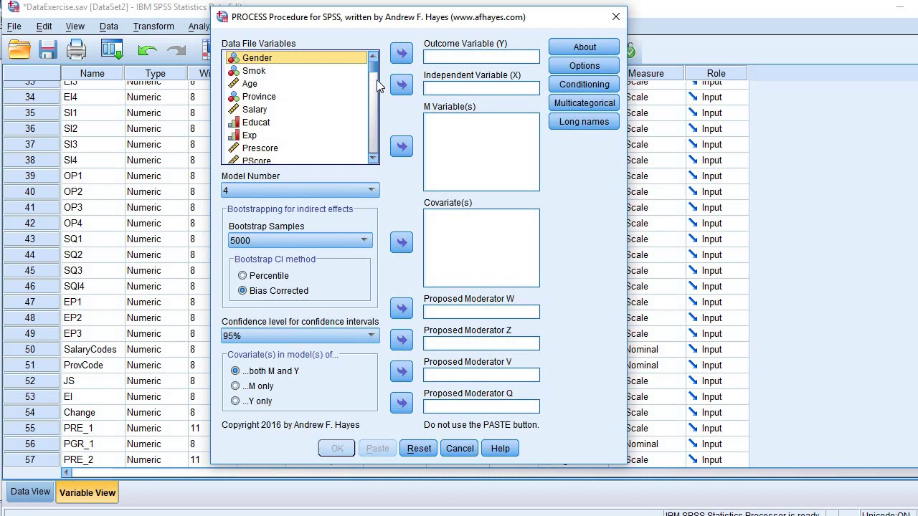
{"action": "left_click_drag", "start_coordinate": [373, 66], "coordinate": [375, 154]}
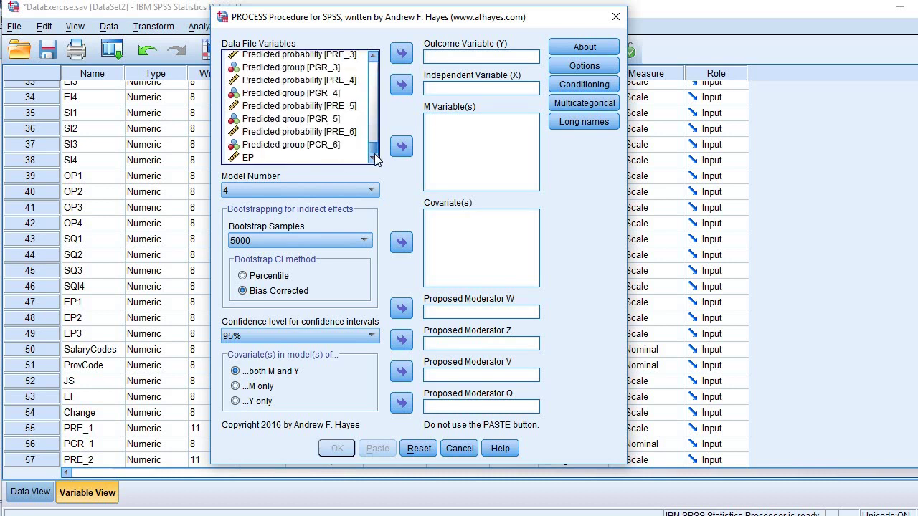
{"action": "left_click", "coordinate": [251, 157]}
{"action": "left_click", "coordinate": [402, 53]}
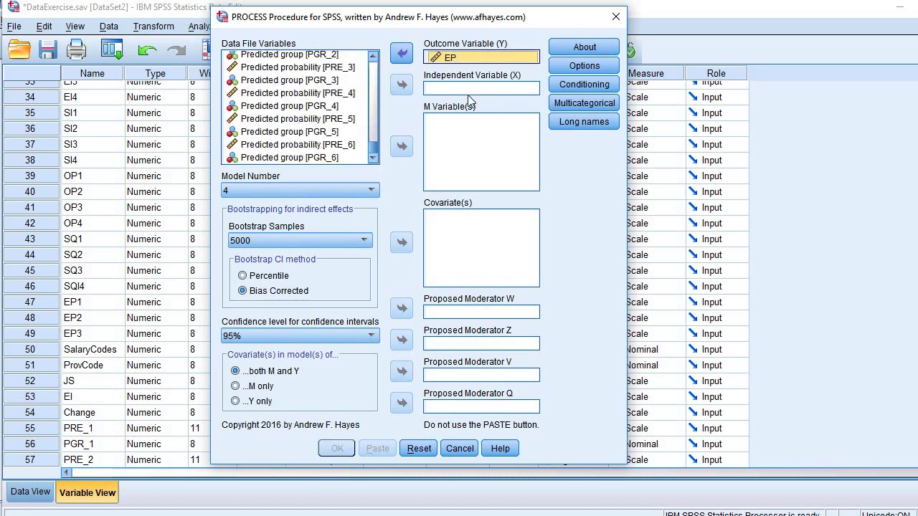
{"action": "left_click_drag", "start_coordinate": [374, 152], "coordinate": [376, 68]}
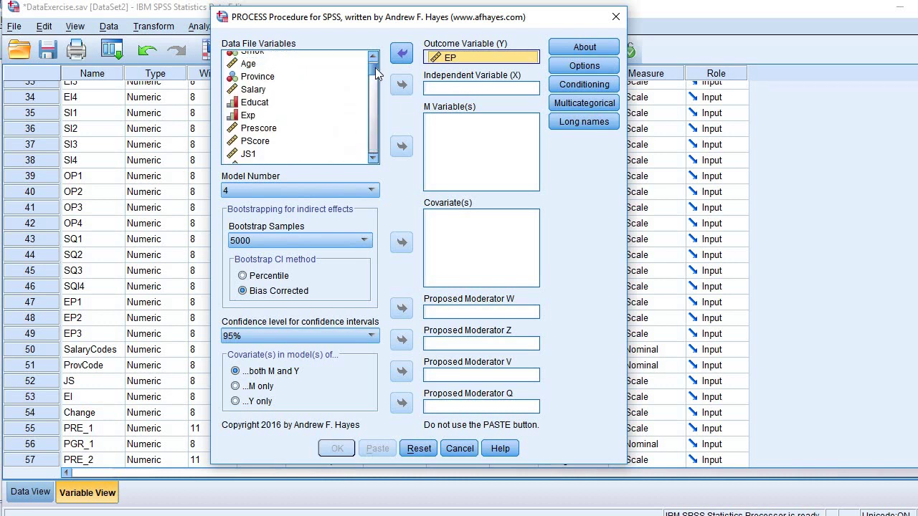
Assign EI as the Independent Variable (X) and JS as the mediator in M Variable(s).
{"action": "left_click", "coordinate": [373, 158]}
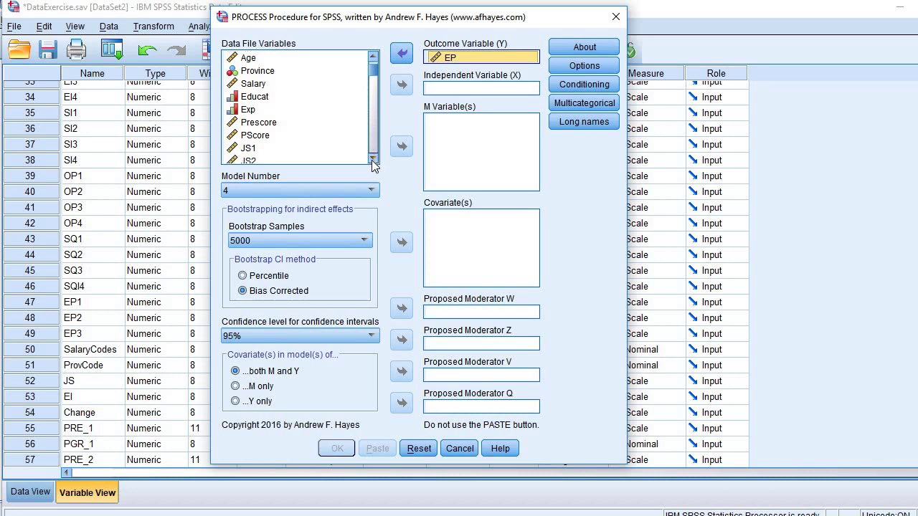
{"action": "left_click", "coordinate": [373, 159]}
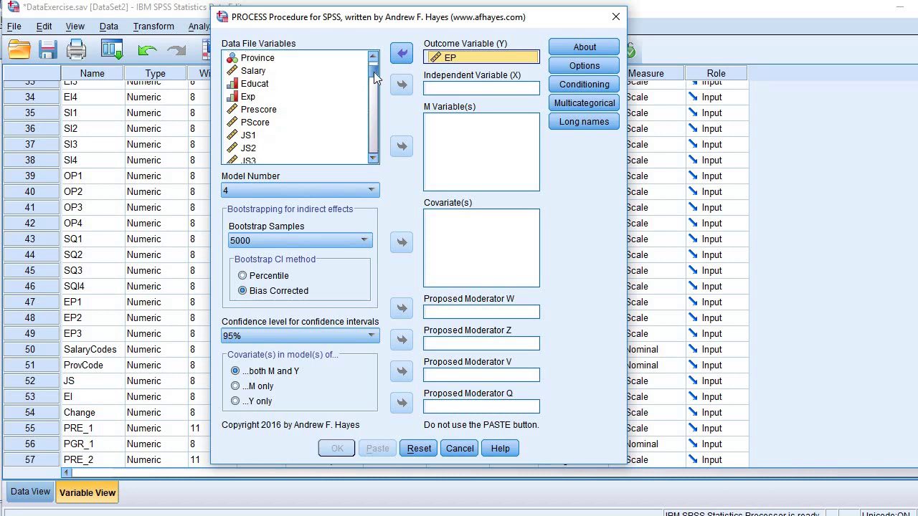
{"action": "left_click_drag", "start_coordinate": [374, 72], "coordinate": [376, 140]}
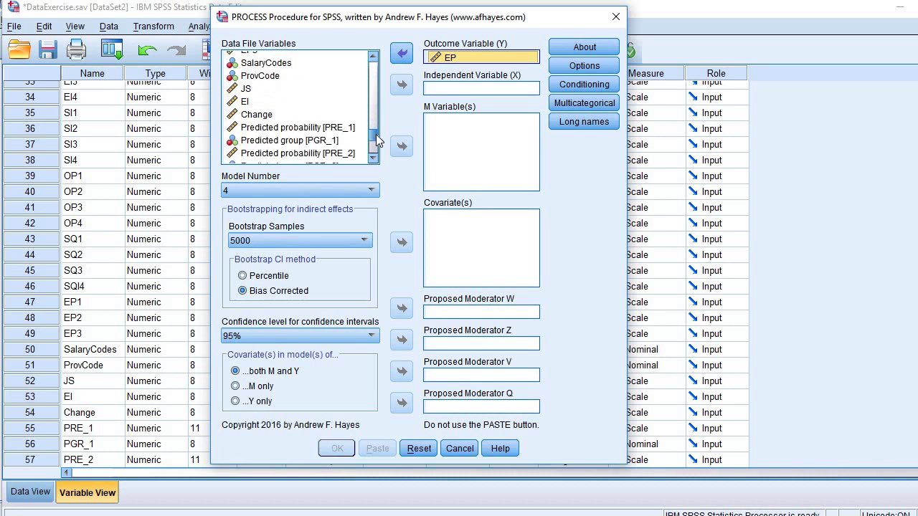
{"action": "left_click", "coordinate": [246, 102]}
{"action": "left_click", "coordinate": [403, 85]}
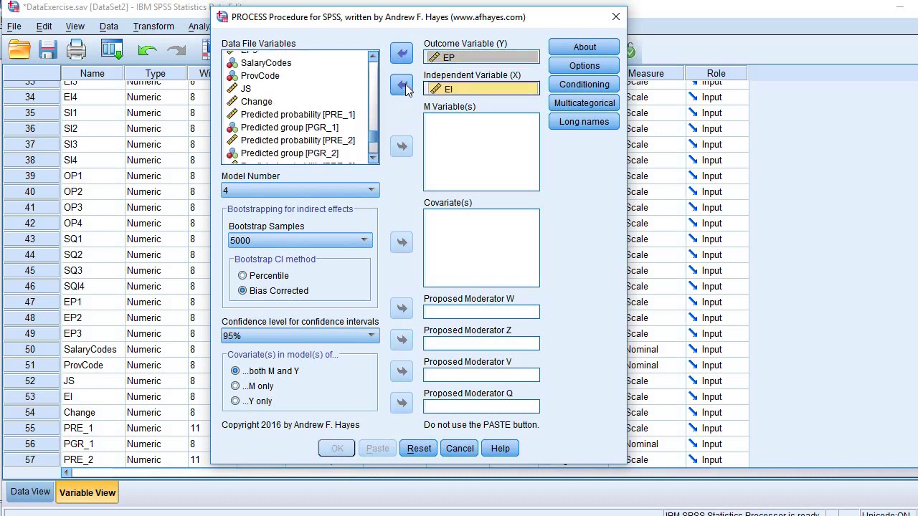
{"action": "left_click", "coordinate": [253, 89]}
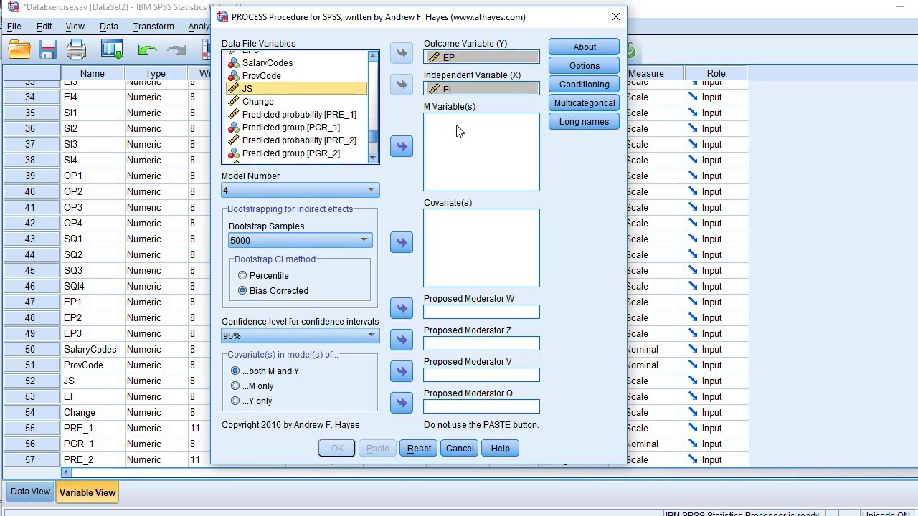
{"action": "left_click", "coordinate": [402, 147]}
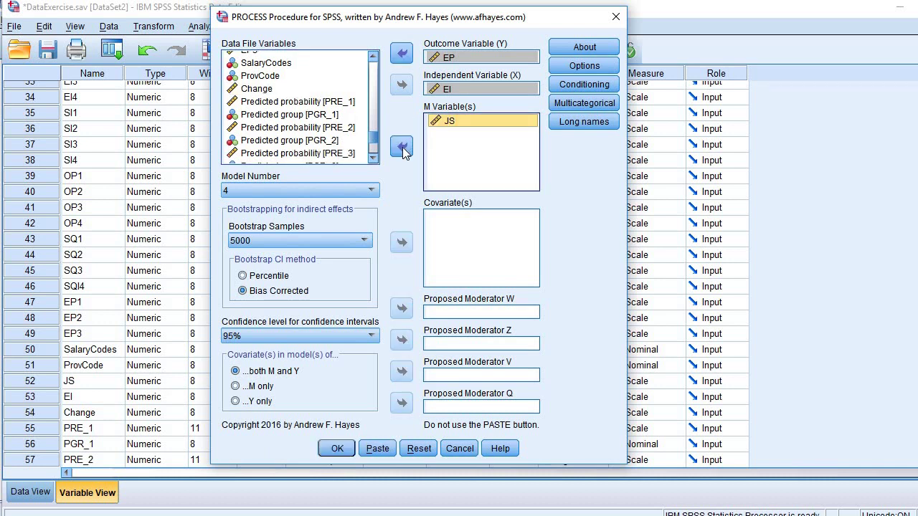
{"action": "left_click", "coordinate": [463, 124]}
Turn on Effect size, Sobel test and Total effect model in the PROCESS Options.
{"action": "left_click", "coordinate": [459, 56]}
{"action": "left_click", "coordinate": [585, 67]}
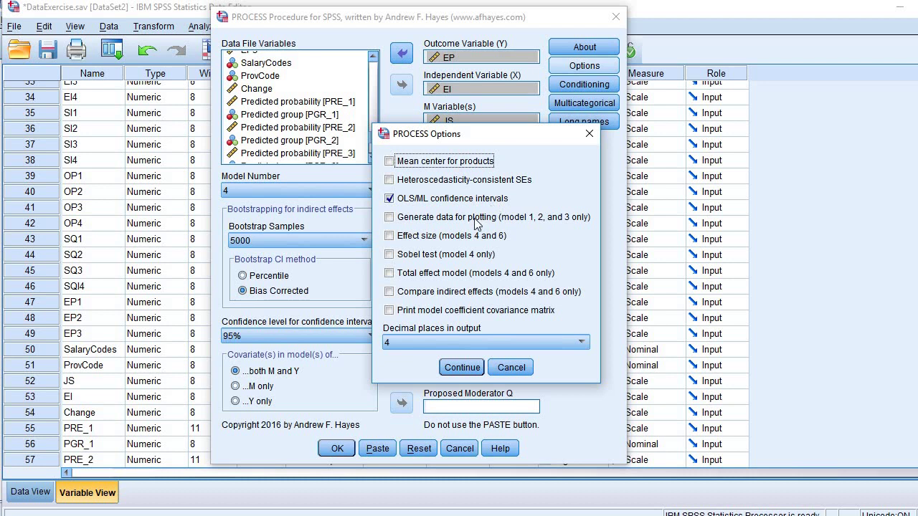
{"action": "left_click", "coordinate": [388, 236]}
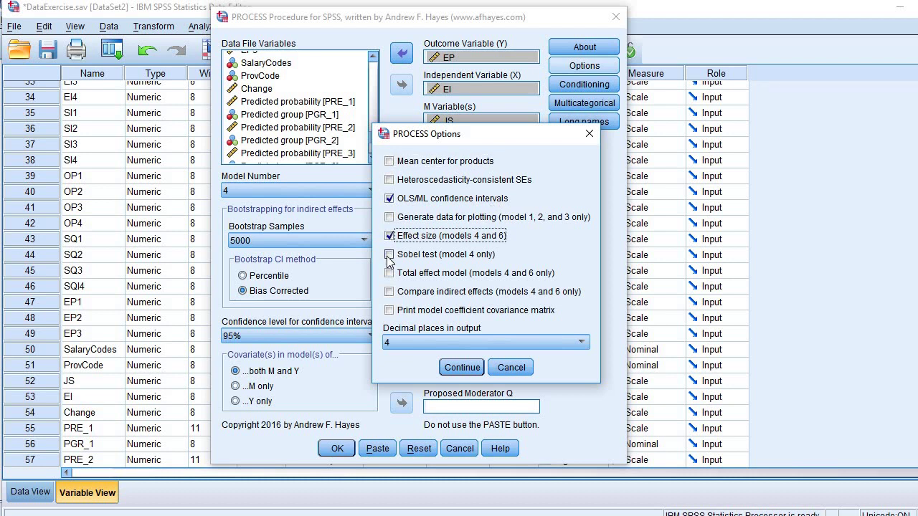
{"action": "left_click", "coordinate": [388, 254]}
{"action": "left_click", "coordinate": [389, 273]}
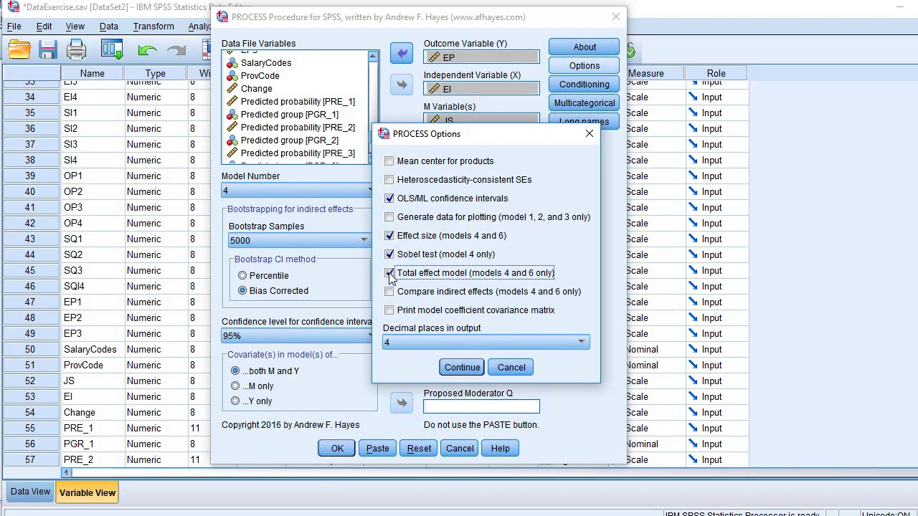
{"action": "left_click", "coordinate": [461, 367]}
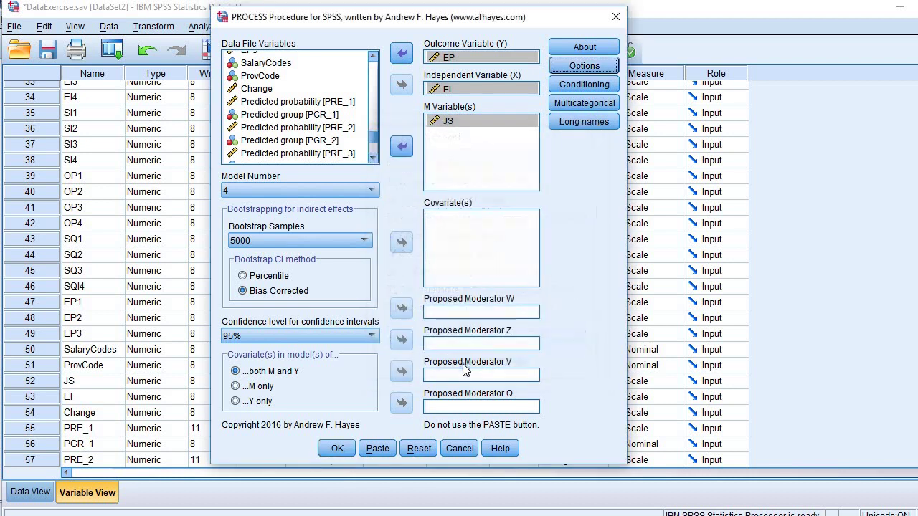
{"action": "left_click", "coordinate": [309, 190]}
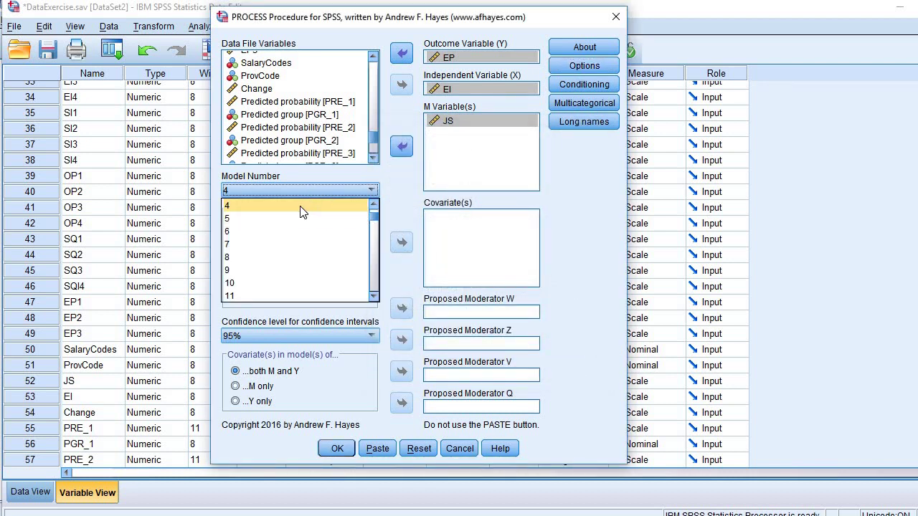
{"action": "left_click", "coordinate": [302, 210]}
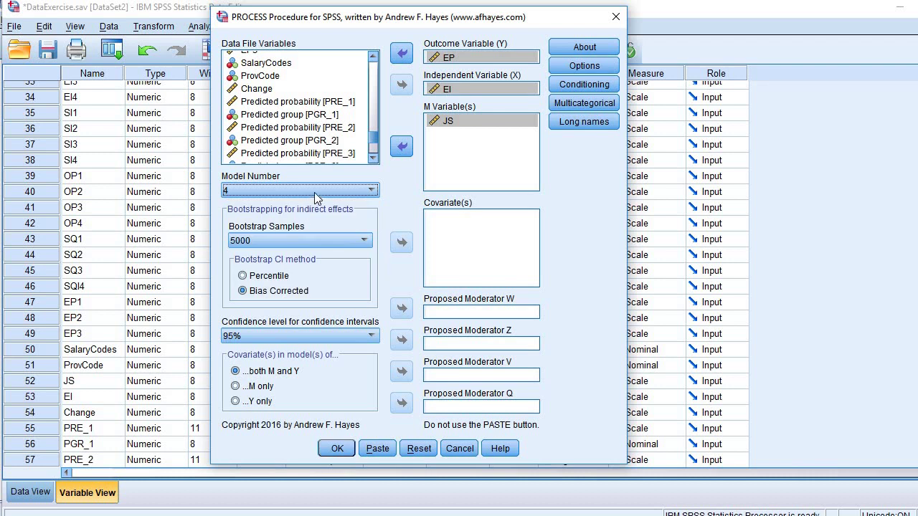
{"action": "left_click", "coordinate": [311, 241]}
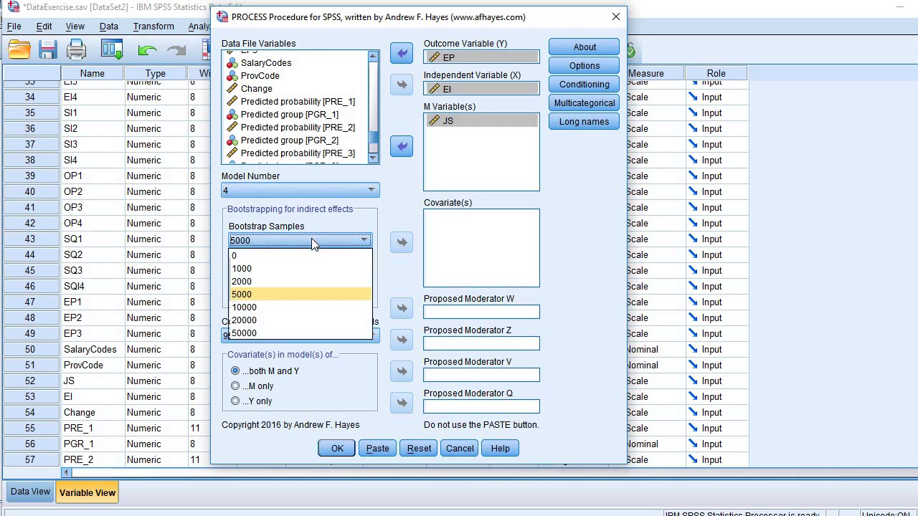
{"action": "left_click", "coordinate": [311, 240]}
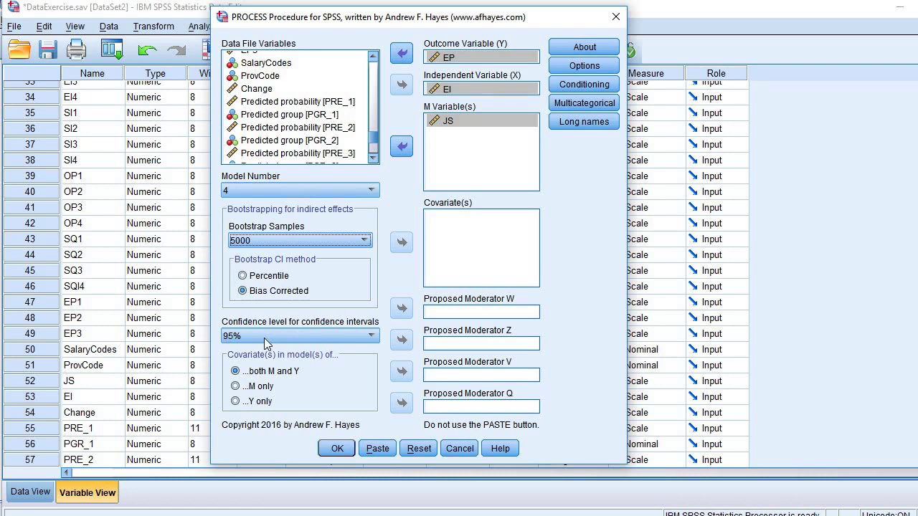
{"action": "left_click", "coordinate": [337, 450]}
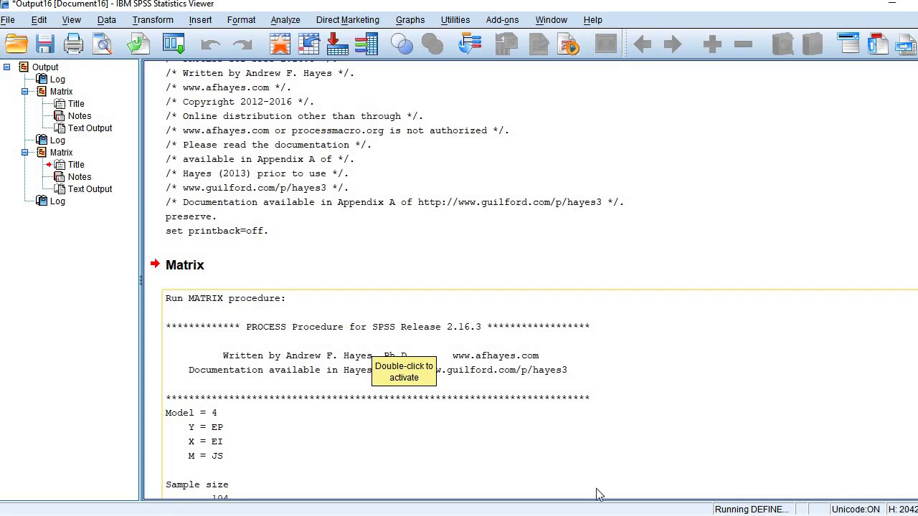
Scroll the output down to the effect-size ratios and Sobel test (Z = 1.8322, p = .0669).
{"action": "scroll", "coordinate": [373, 275], "scroll_direction": "down", "scroll_amount": 6}
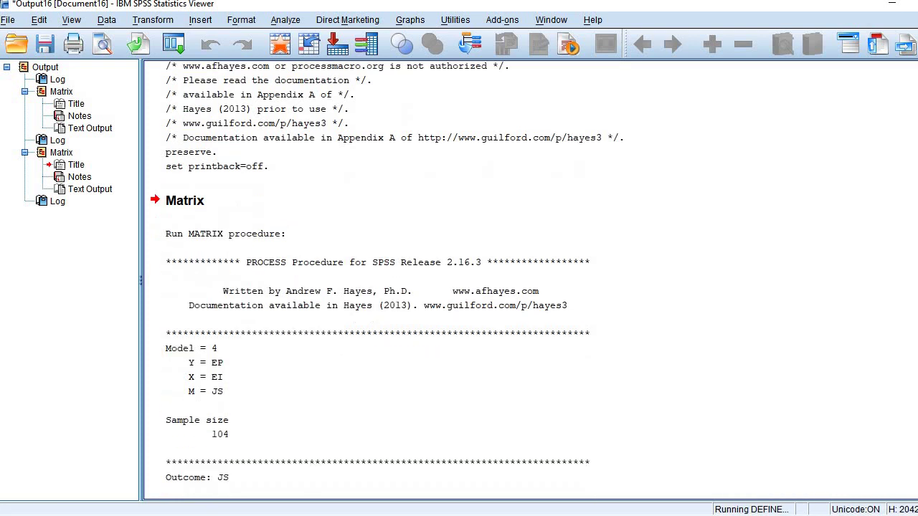
{"action": "scroll", "coordinate": [432, 297], "scroll_direction": "down", "scroll_amount": 3}
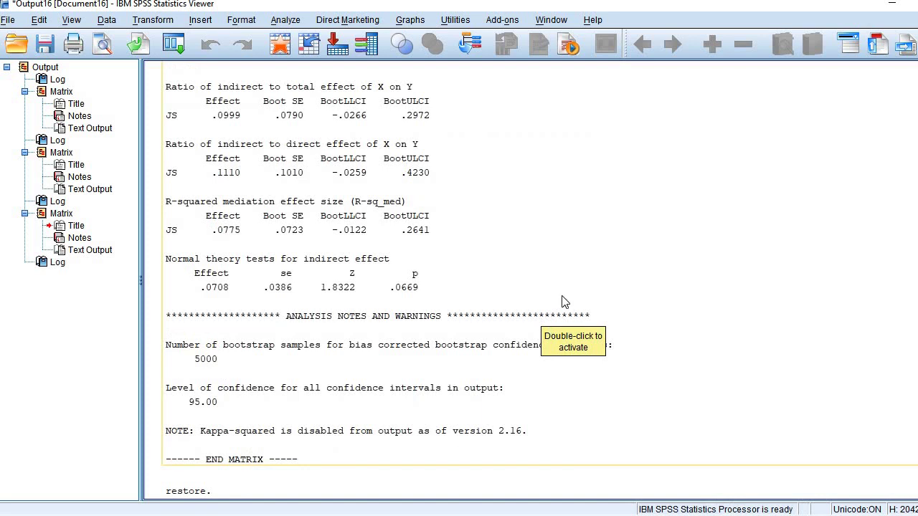
Scroll to the Outcome: JS (coeff .2975) and Outcome: EP (R-sq .3644) model summaries.
{"action": "scroll", "coordinate": [566, 301], "scroll_direction": "up", "scroll_amount": 10}
{"action": "scroll", "coordinate": [678, 281], "scroll_direction": "up", "scroll_amount": 10}
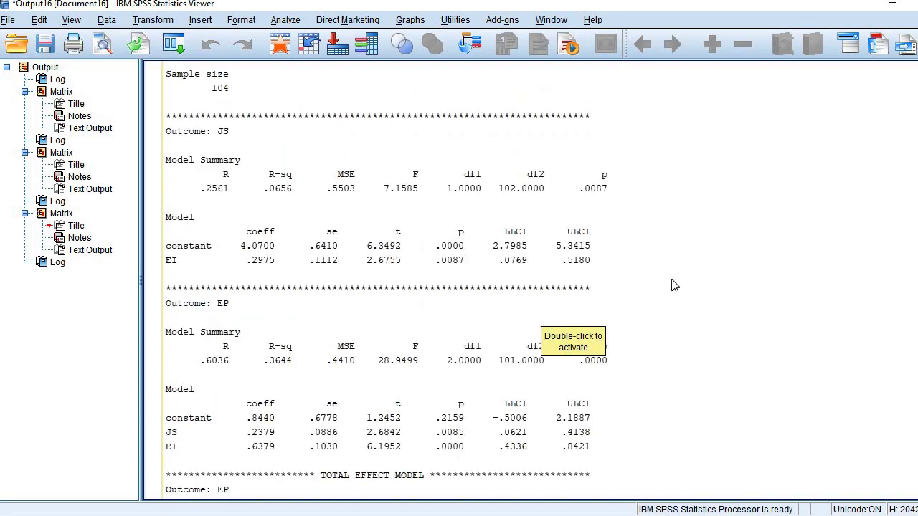
{"action": "scroll", "coordinate": [674, 285], "scroll_direction": "up", "scroll_amount": 10}
{"action": "scroll", "coordinate": [674, 286], "scroll_direction": "down", "scroll_amount": 10}
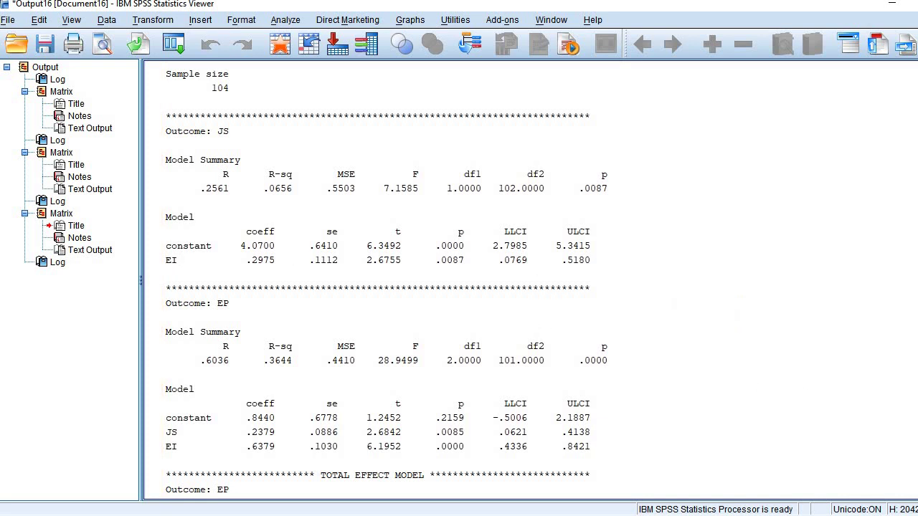
{"action": "scroll", "coordinate": [387, 281], "scroll_direction": "down", "scroll_amount": 2}
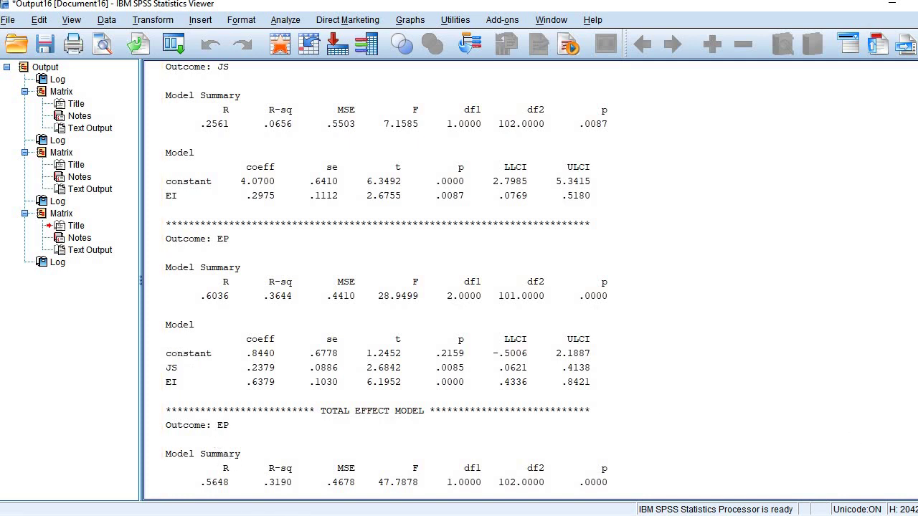
{"action": "scroll", "coordinate": [330, 348], "scroll_direction": "down", "scroll_amount": 5}
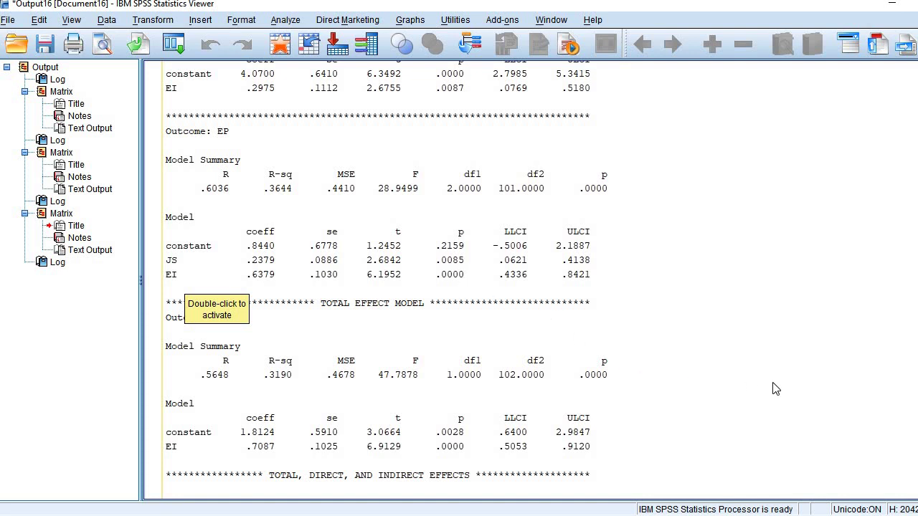
Scroll down to the total effect model, where EI predicts EP with coeff .7087.
{"action": "scroll", "coordinate": [807, 452], "scroll_direction": "down", "scroll_amount": 3}
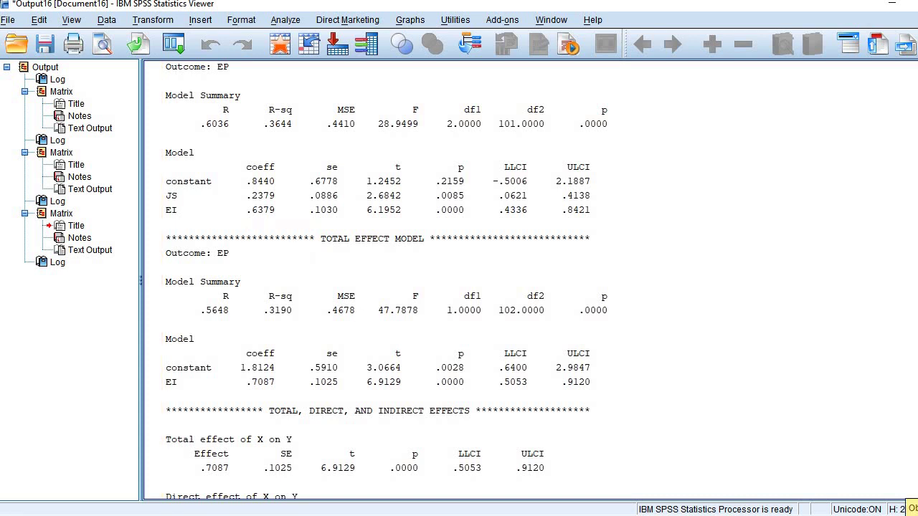
Scroll through the indirect effect of EI on EP via JS (.0708) to the Analysis Notes.
{"action": "scroll", "coordinate": [387, 281], "scroll_direction": "down", "scroll_amount": 5}
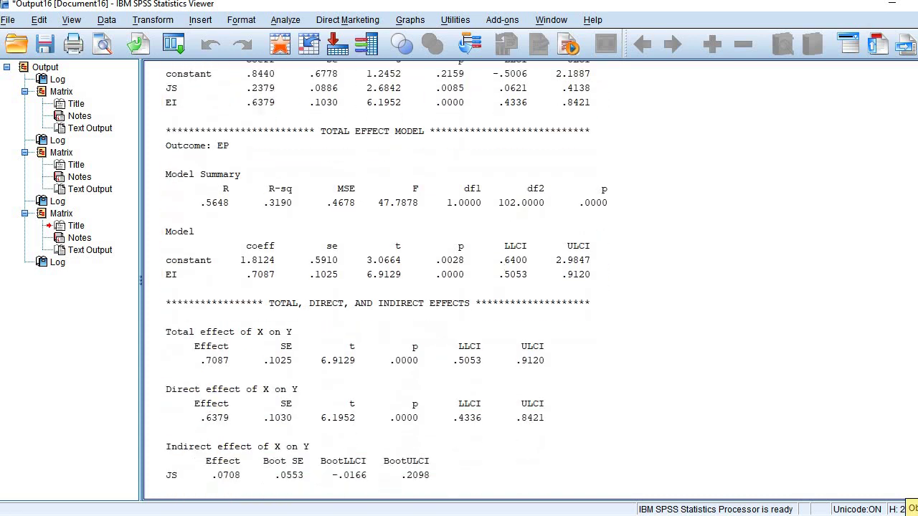
{"action": "scroll", "coordinate": [387, 279], "scroll_direction": "down", "scroll_amount": 2}
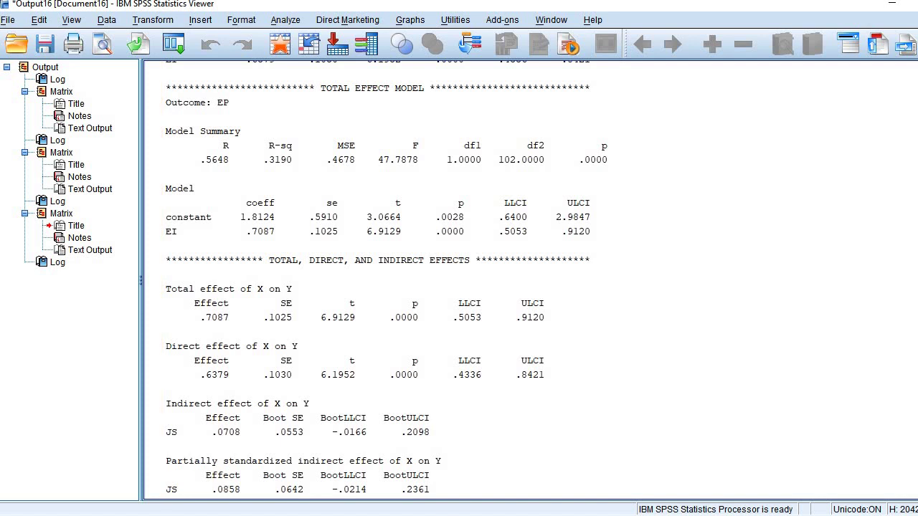
{"action": "scroll", "coordinate": [459, 280], "scroll_direction": "down", "scroll_amount": 3}
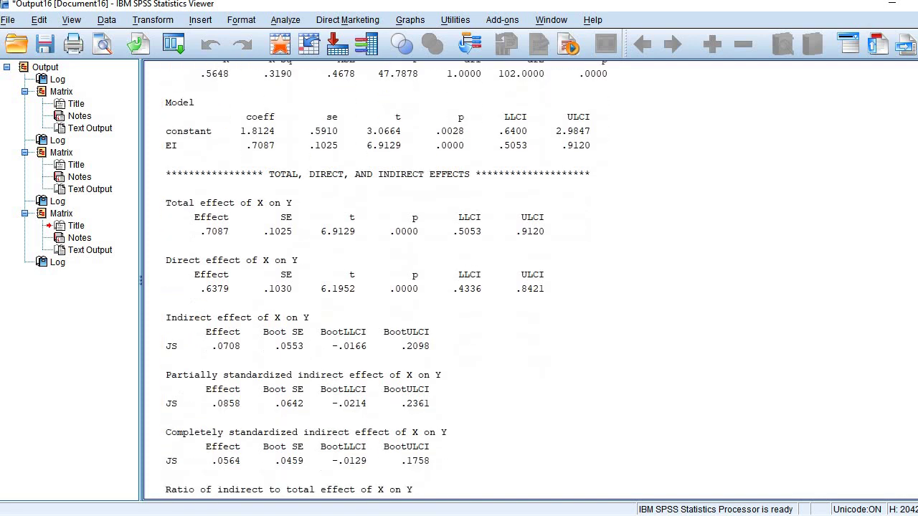
{"action": "scroll", "coordinate": [459, 280], "scroll_direction": "down", "scroll_amount": 6}
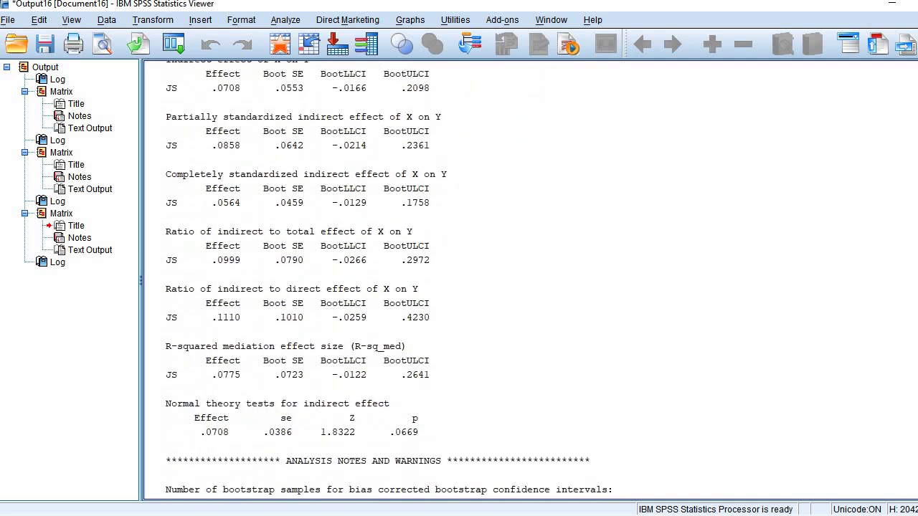